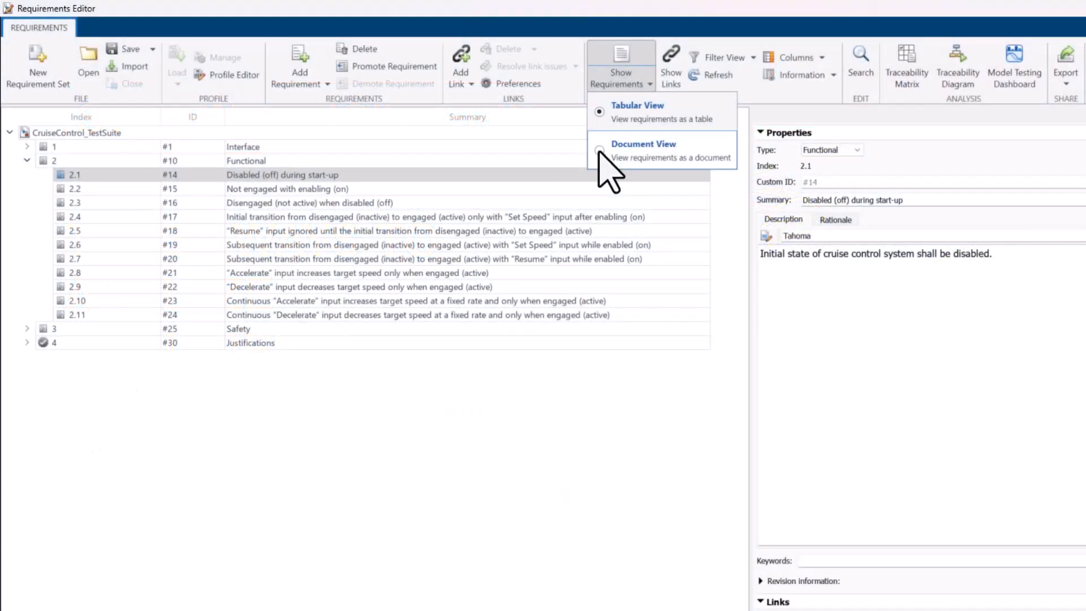
# Switch the Requirements Editor to Document View and return to the CruiseControl_TestSuite model.
pyautogui.click(600, 153)
pyautogui.click(578, 272)
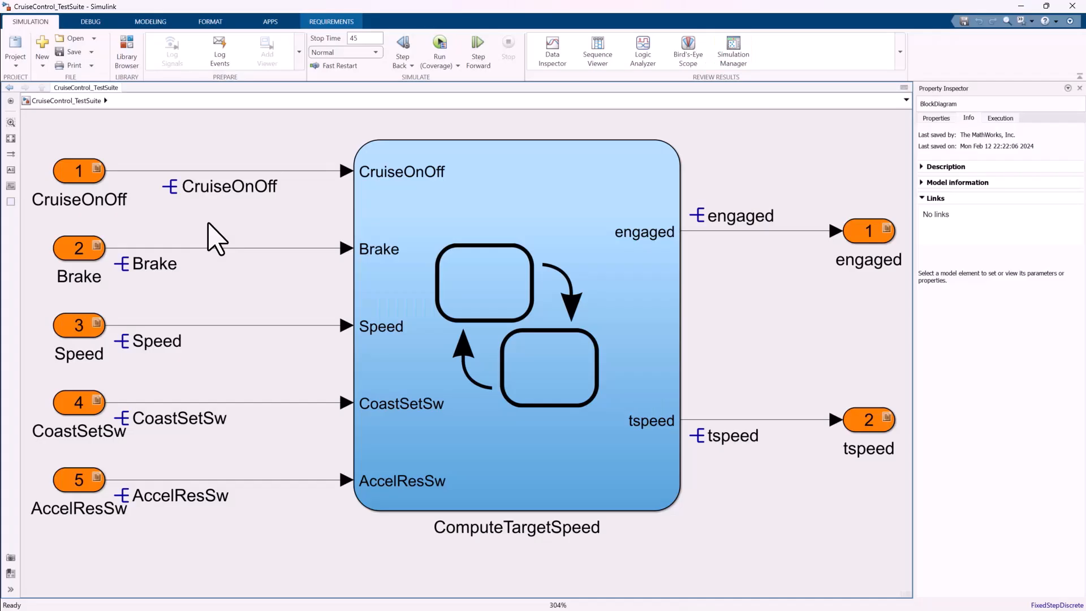
# Open CruiseControl_TestSuite's requirements in the Requirements Editor from the REQUIREMENTS ribbon.
pyautogui.click(332, 22)
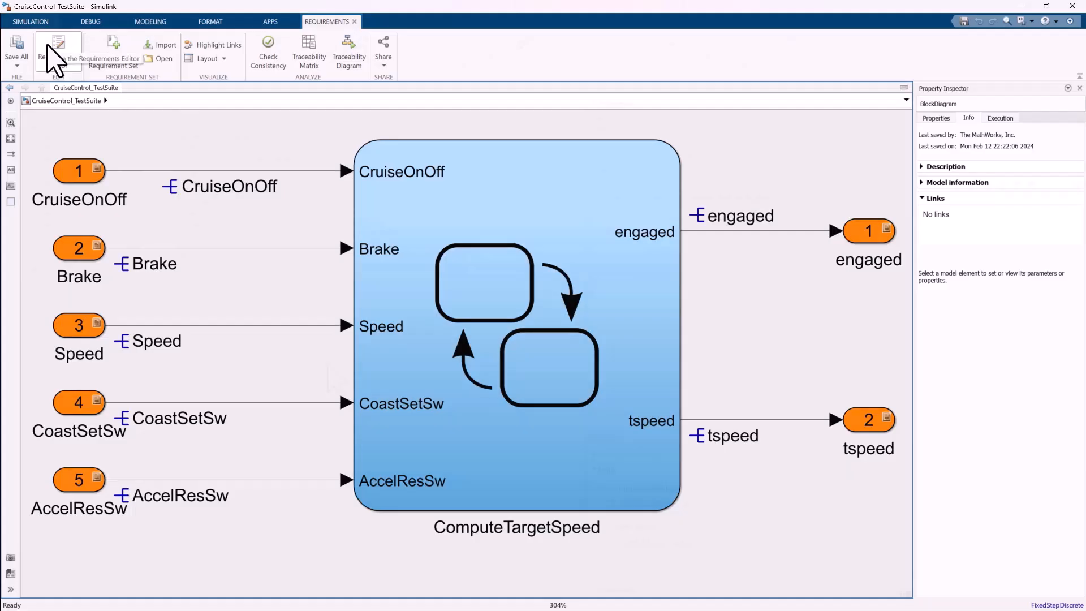
pyautogui.click(52, 56)
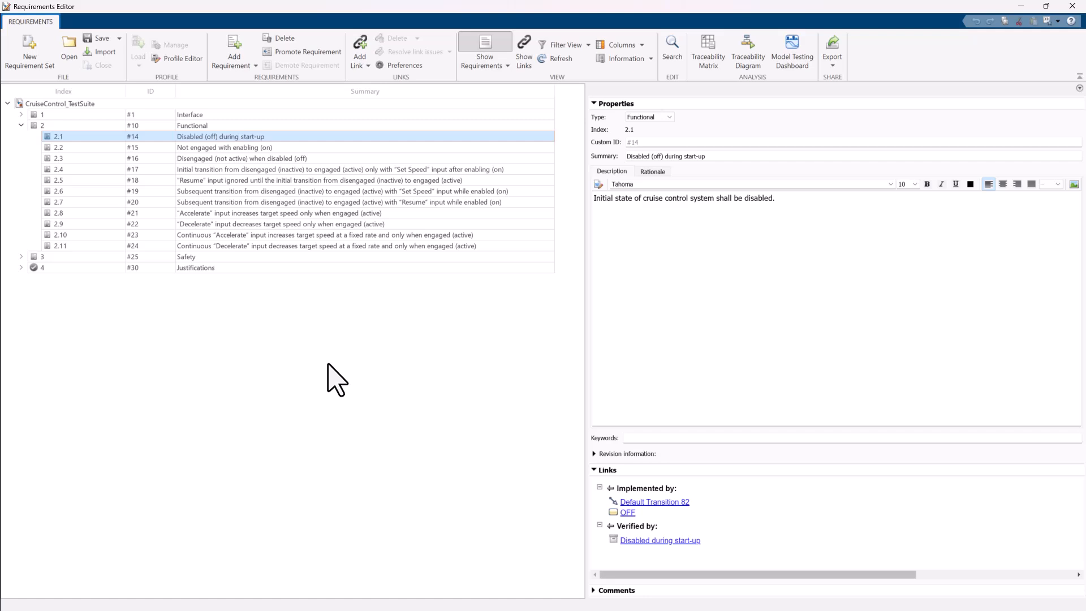
# Show the requirements in Document View and follow requirement 2.1's 'Implemented by' link to its Stateflow chart.
pyautogui.click(506, 66)
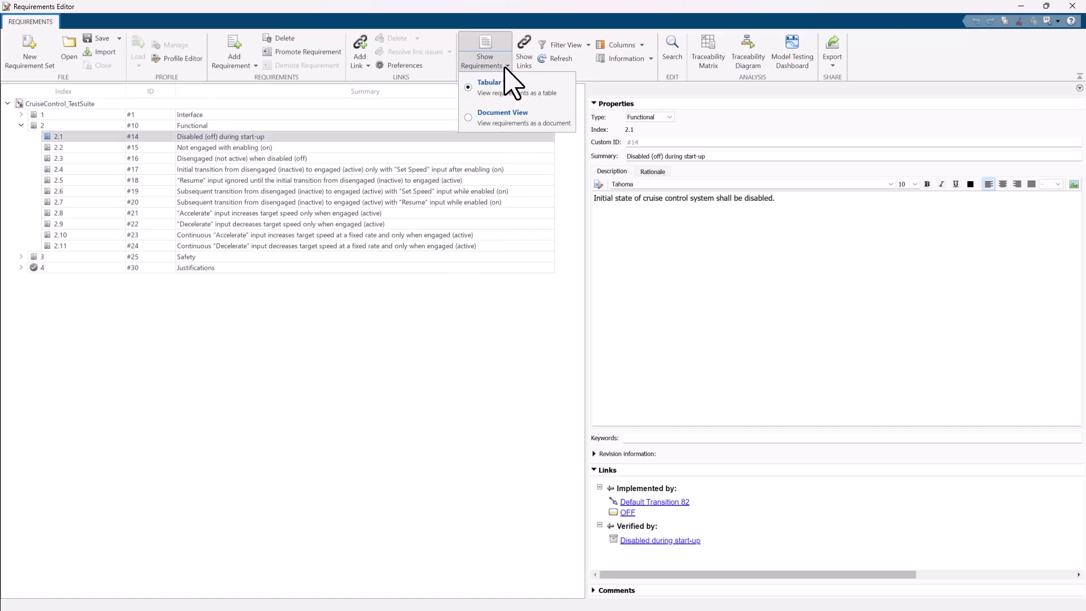
pyautogui.click(468, 117)
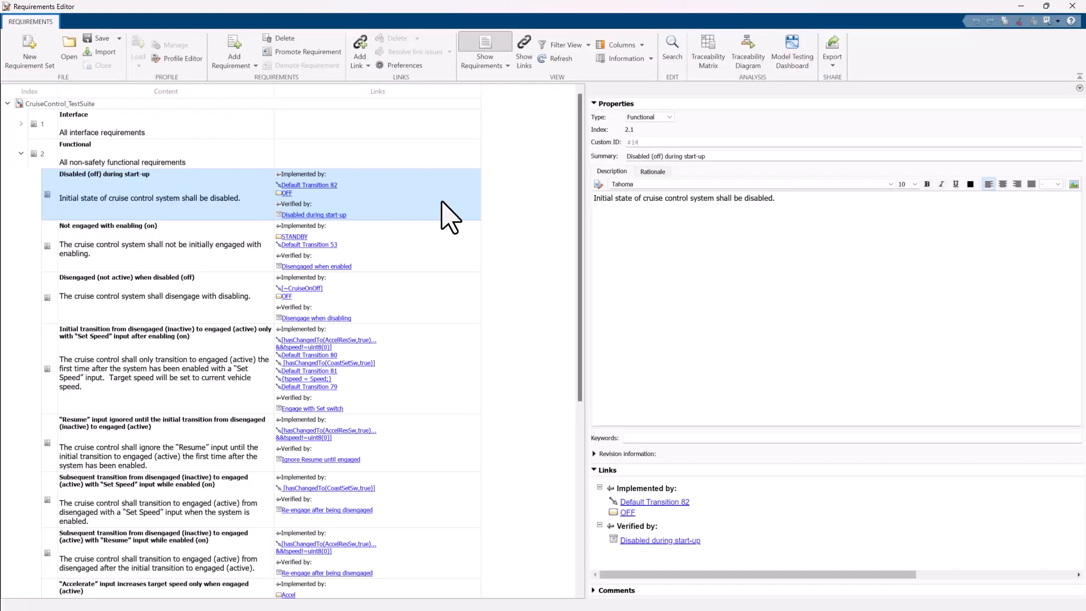
pyautogui.click(326, 190)
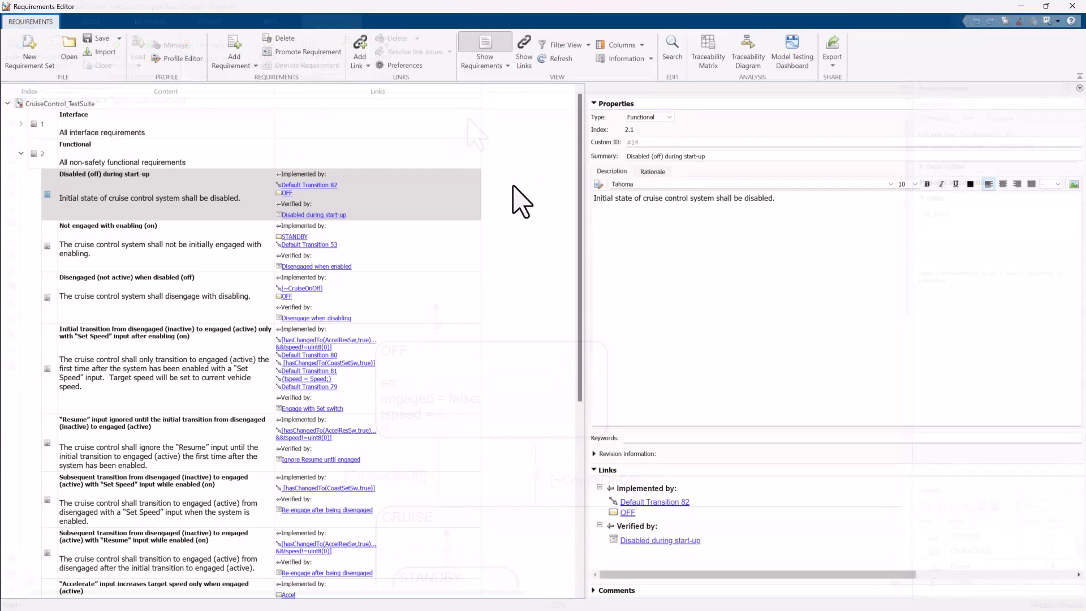
# Refocus the requirements list and review Safety requirement 3.2 with its implementation and verification links.
pyautogui.click(448, 216)
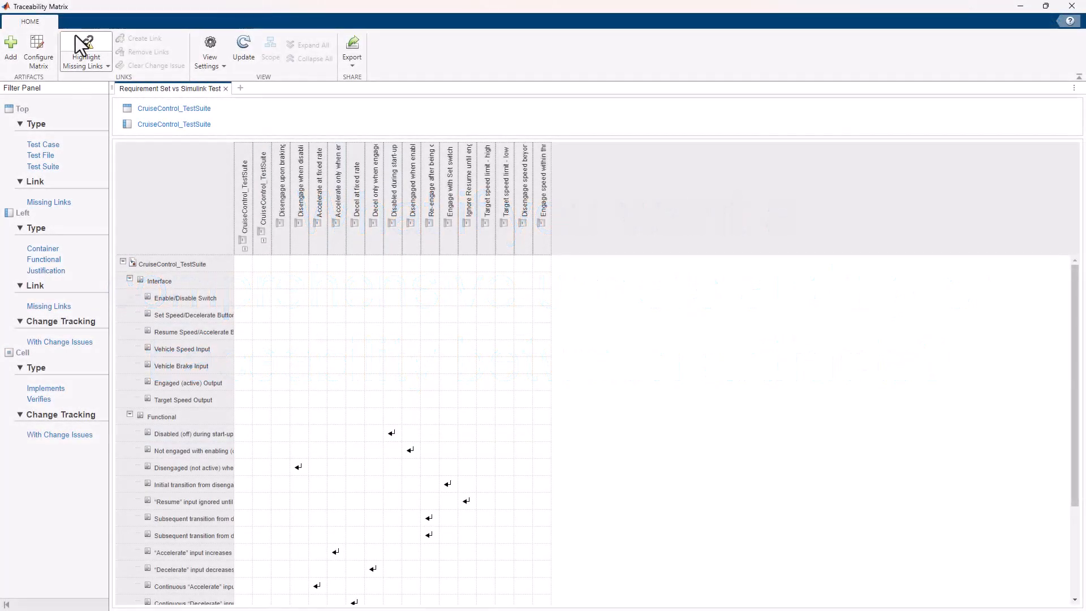
pyautogui.click(87, 50)
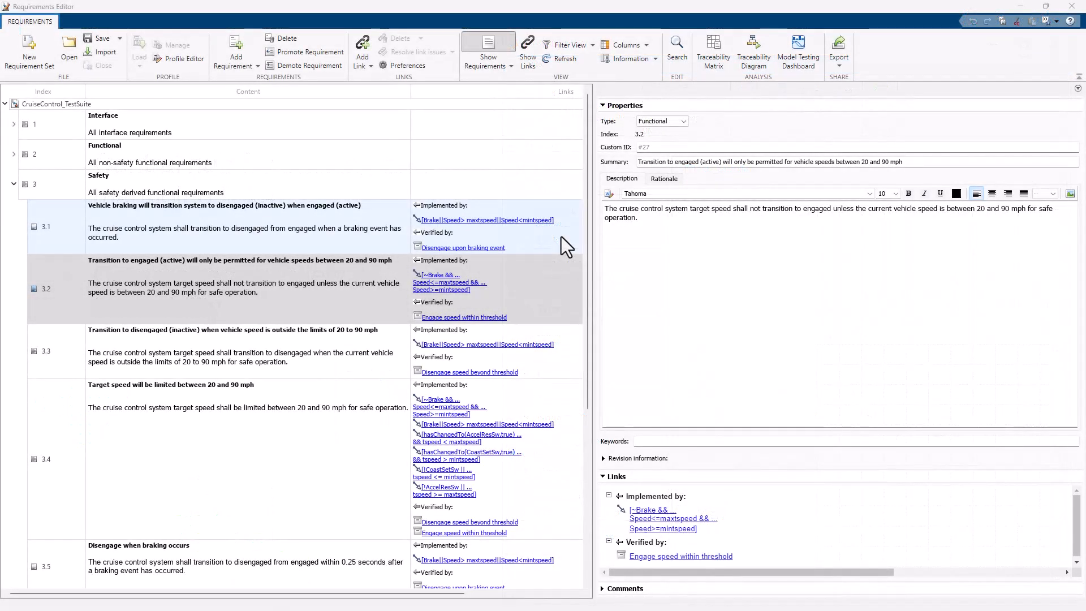
# Generate a matrix of the .slreqx requirements against the .mldatx tests and highlight missing links.
pyautogui.click(711, 59)
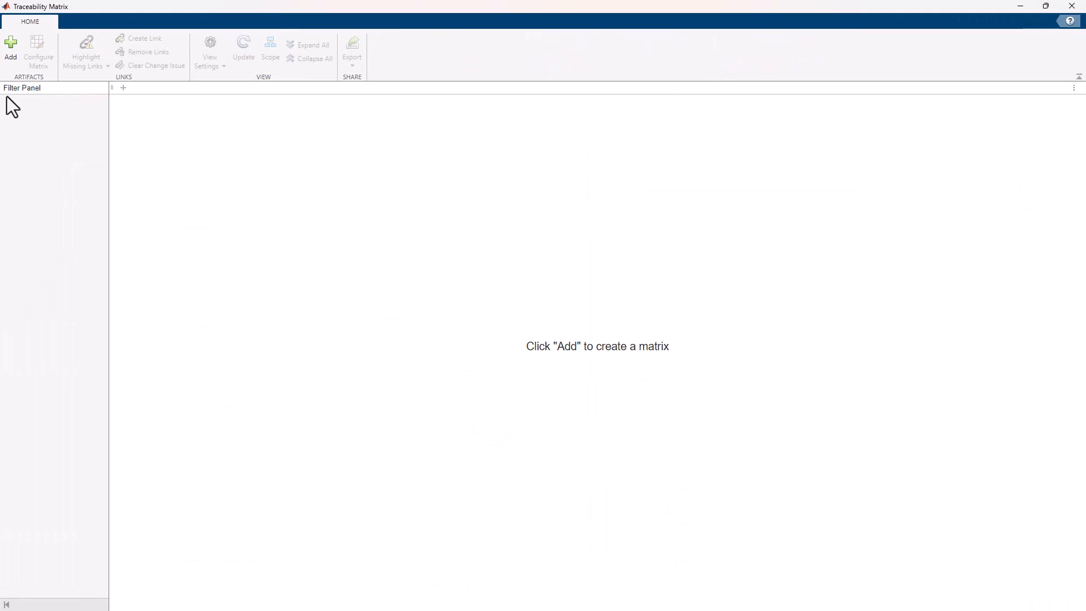
pyautogui.click(11, 49)
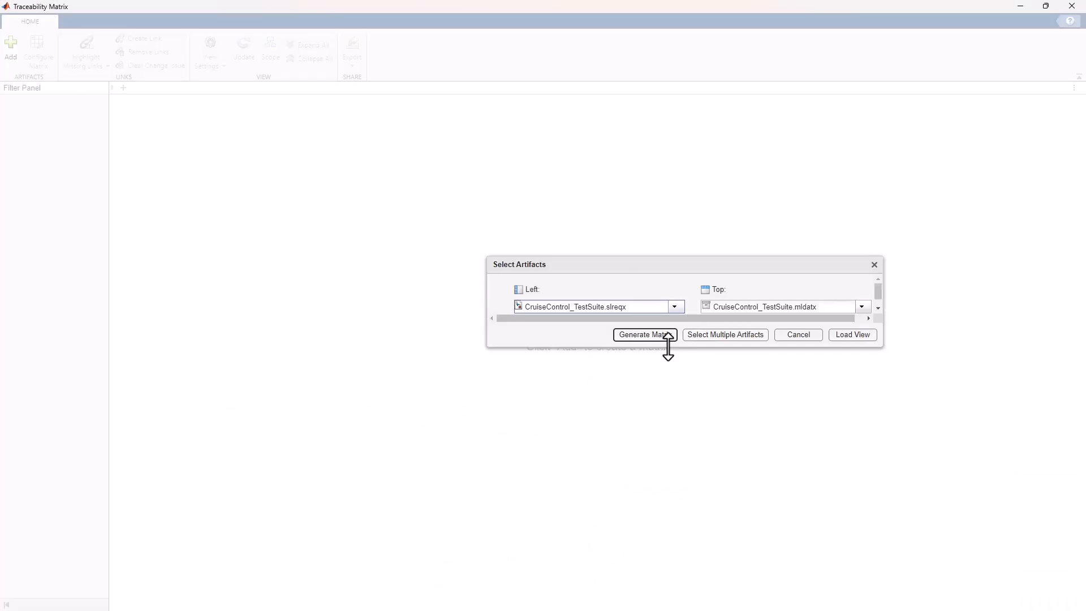
pyautogui.click(646, 334)
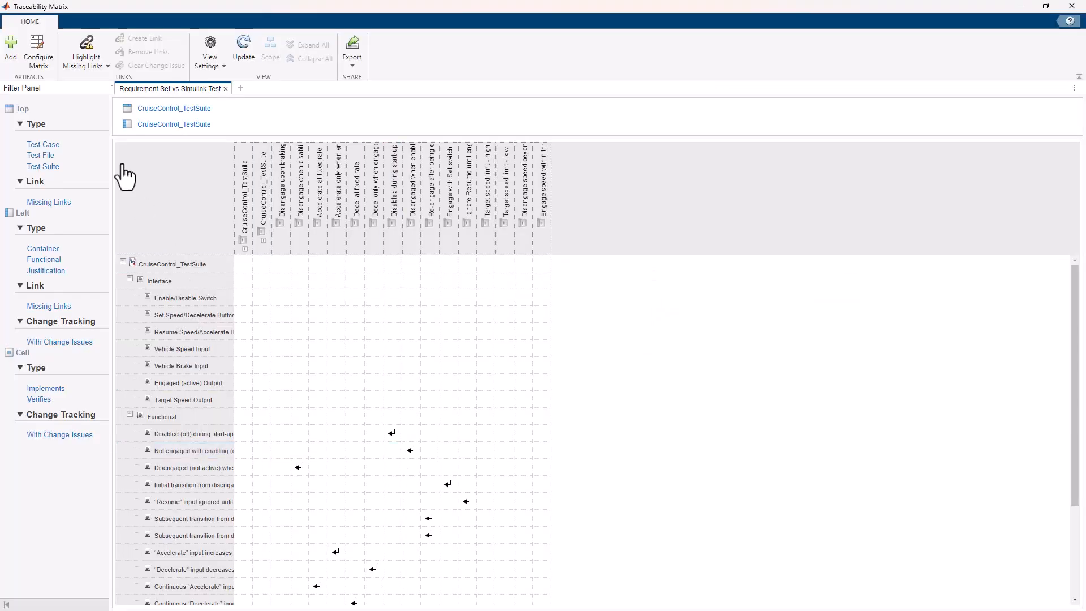
pyautogui.click(86, 51)
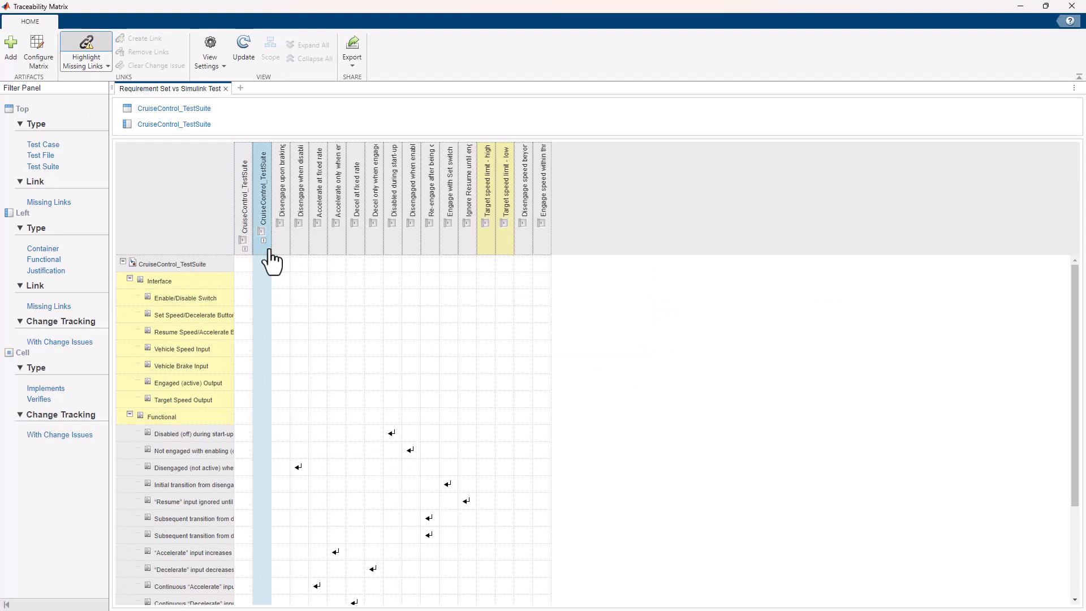
# Inspect the empty matrix cell of an unlinked Interface requirement.
pyautogui.click(262, 315)
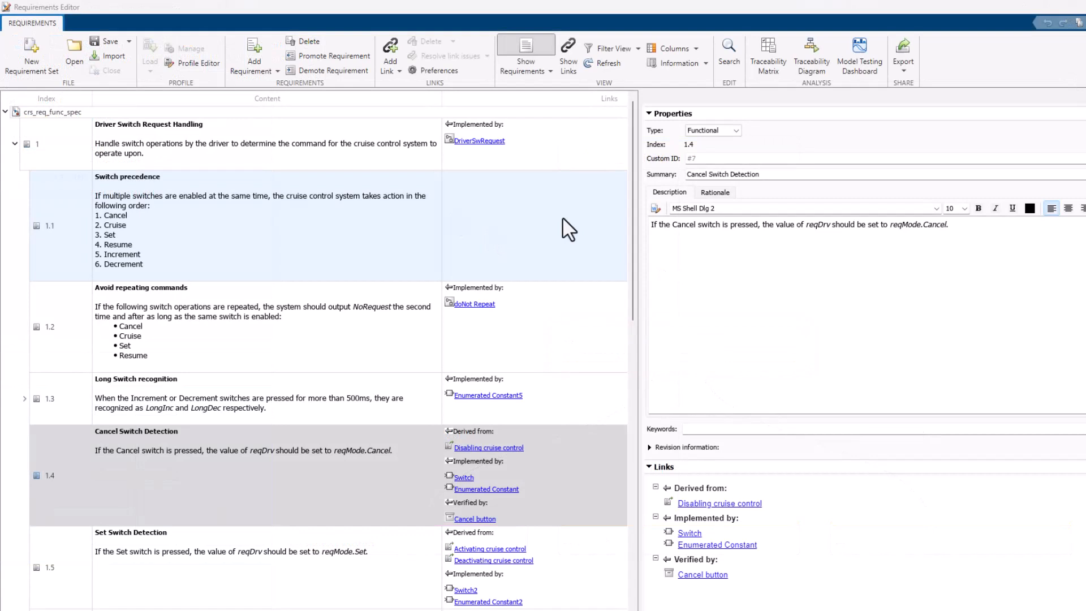
# Show Cancel Switch Detection's traceability diagram, toggle tests and requirements, then hide Simulink Models and Libraries.
pyautogui.click(813, 57)
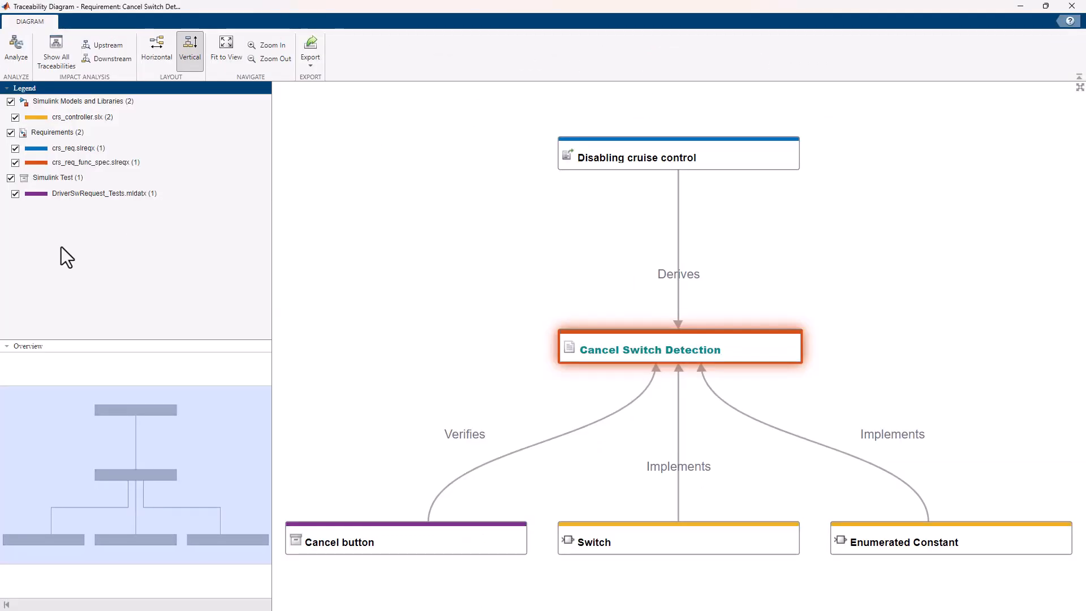
pyautogui.click(12, 178)
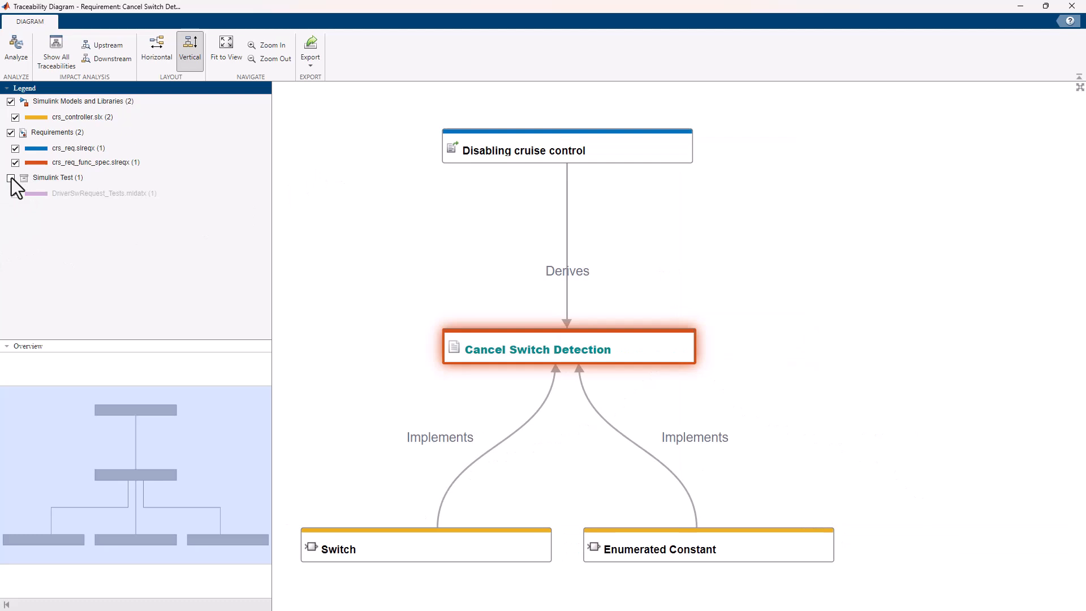
pyautogui.click(11, 177)
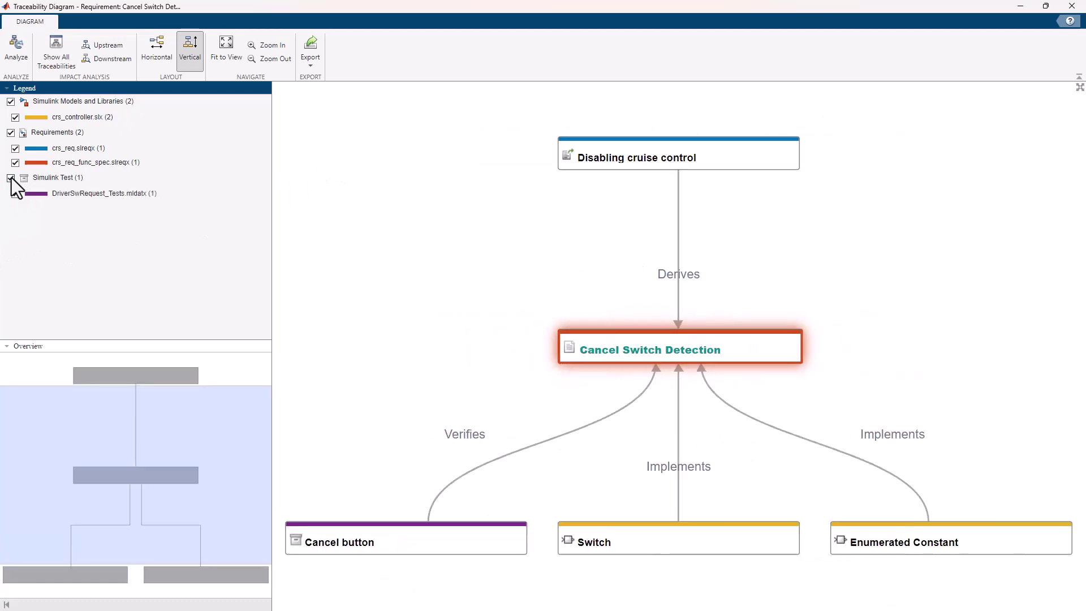
pyautogui.click(11, 133)
pyautogui.click(11, 133)
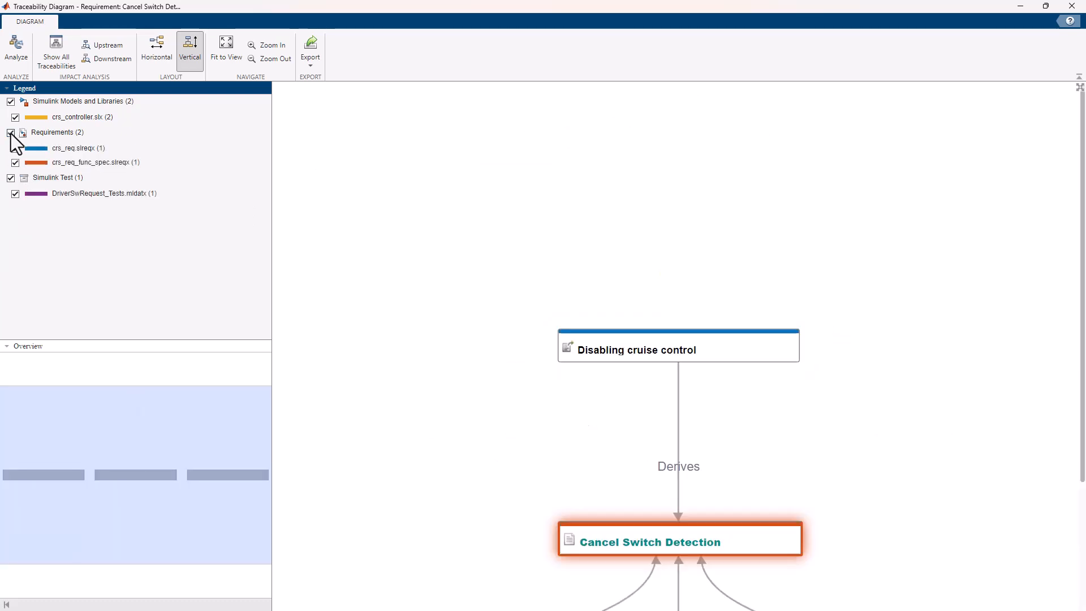
pyautogui.click(12, 101)
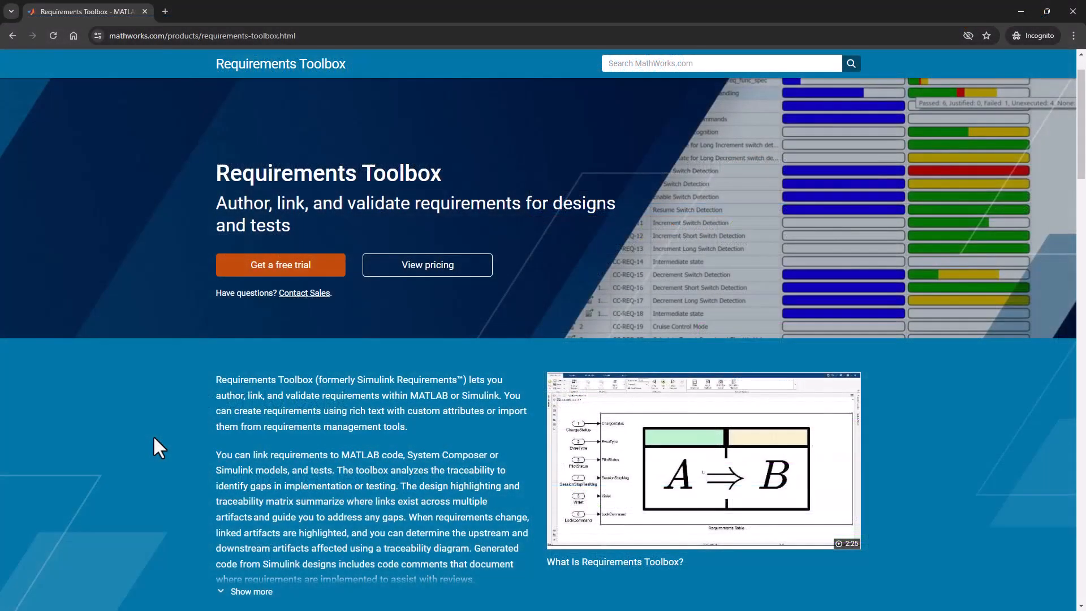
pyautogui.scroll(-2, 159, 447)
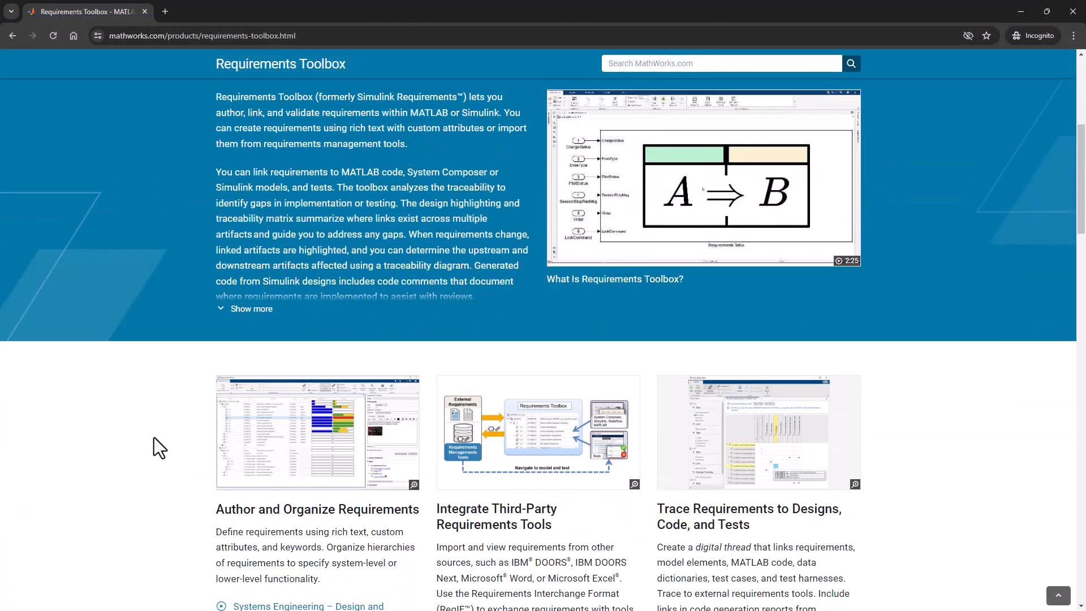
pyautogui.scroll(-2, 158, 448)
pyautogui.scroll(-2, 159, 447)
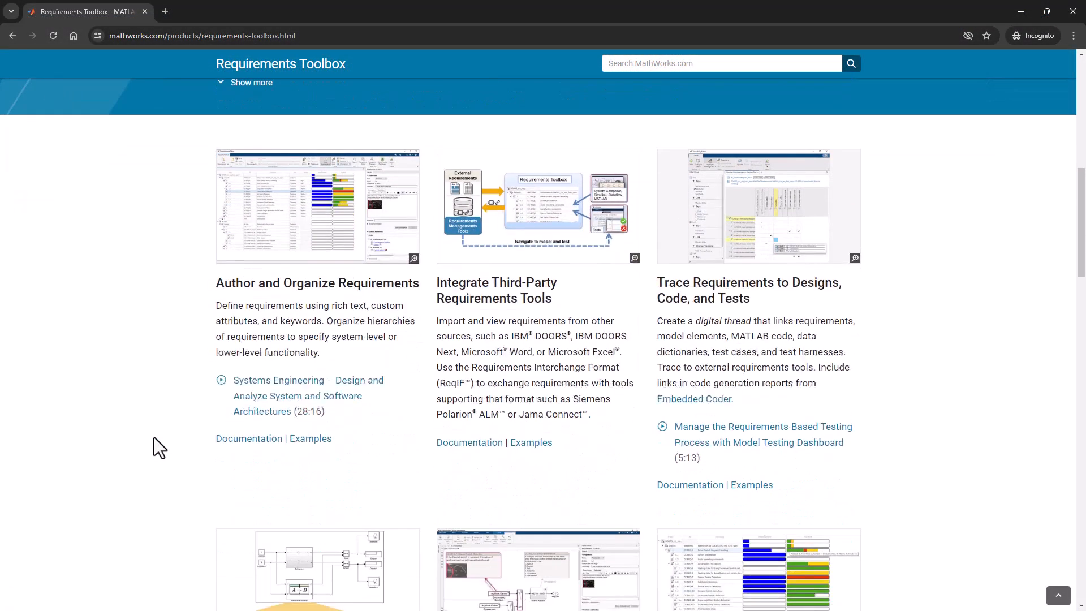